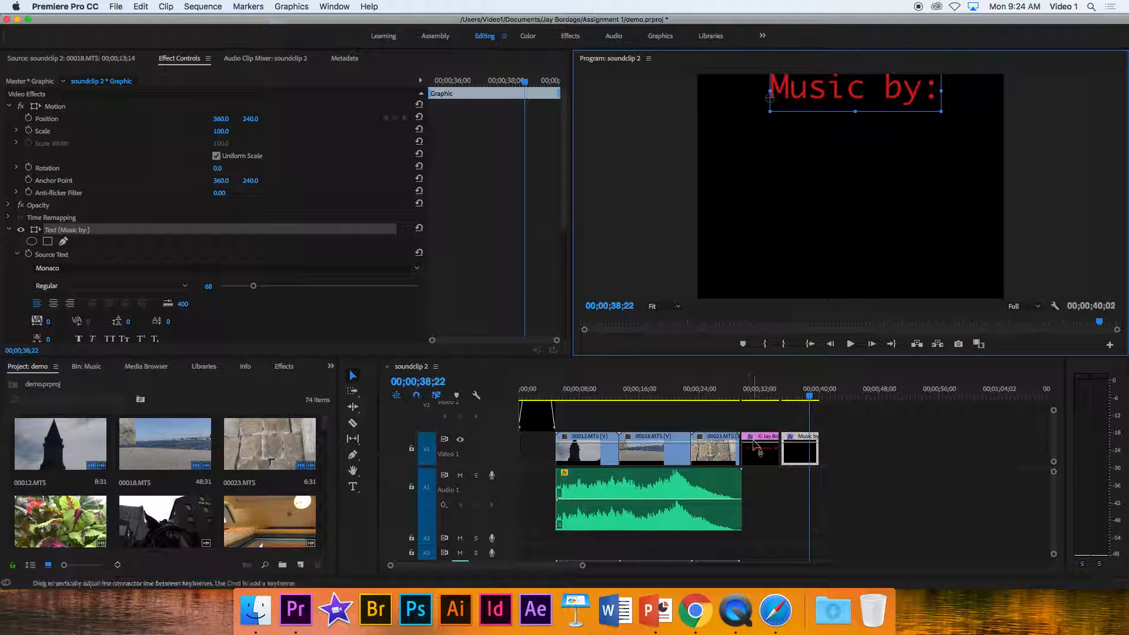
{"action": "mouse_move", "coordinate": [810, 396]}
{"action": "left_mouse_down"}
{"action": "mouse_move", "coordinate": [758, 415]}
{"action": "mouse_move", "coordinate": [800, 412]}
{"action": "left_mouse_up"}
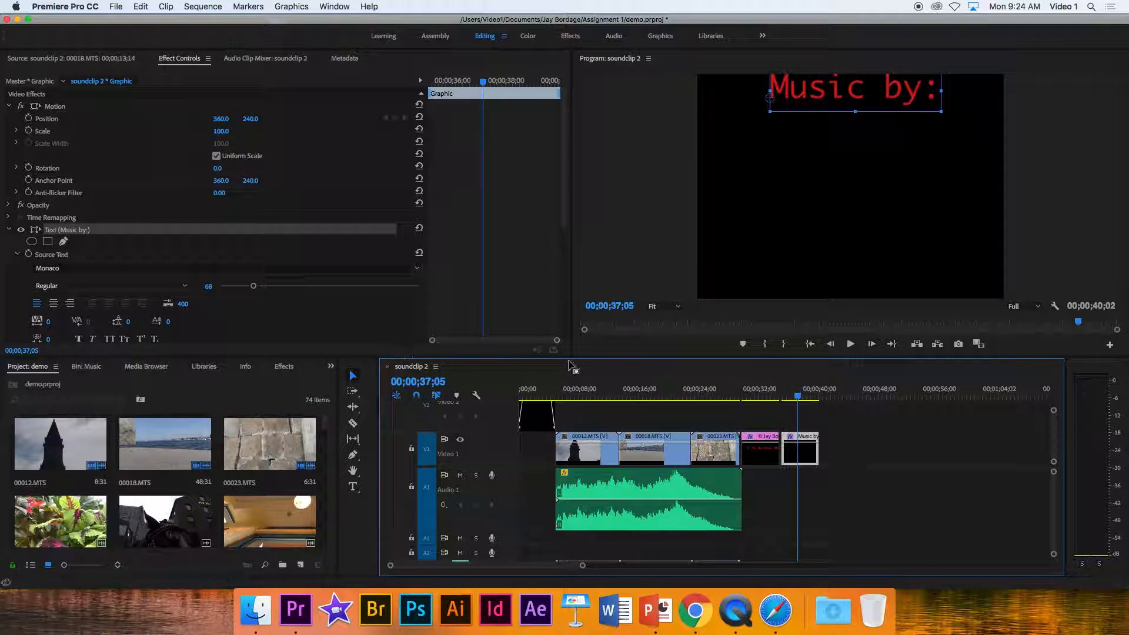
{"action": "left_click", "coordinate": [676, 191]}
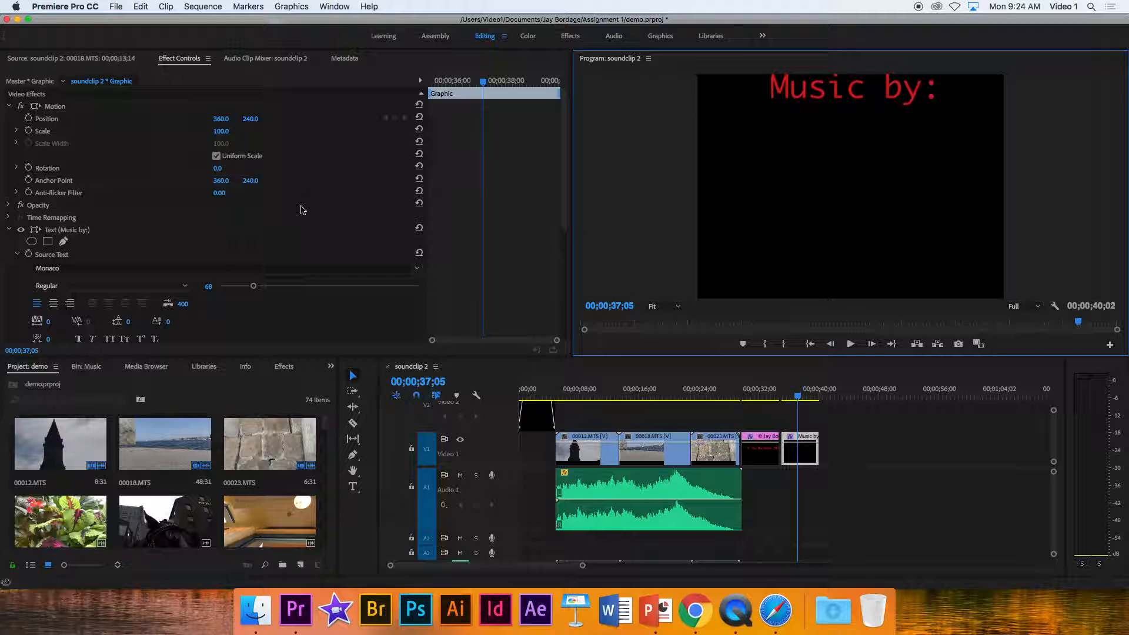
{"action": "left_click", "coordinate": [302, 209]}
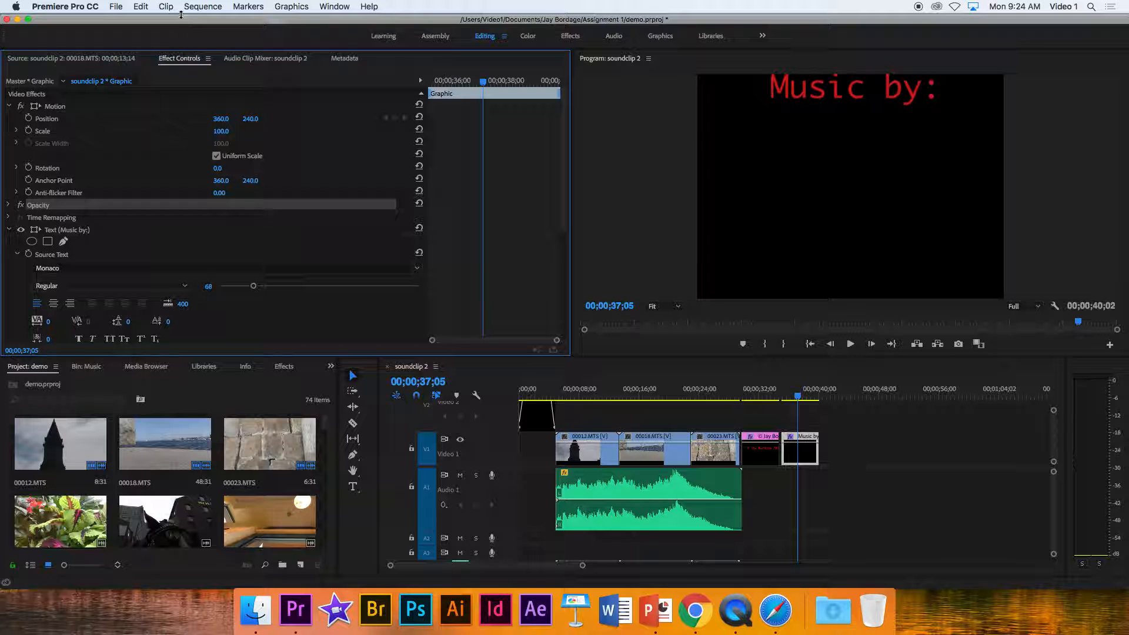
{"action": "left_click", "coordinate": [115, 7]}
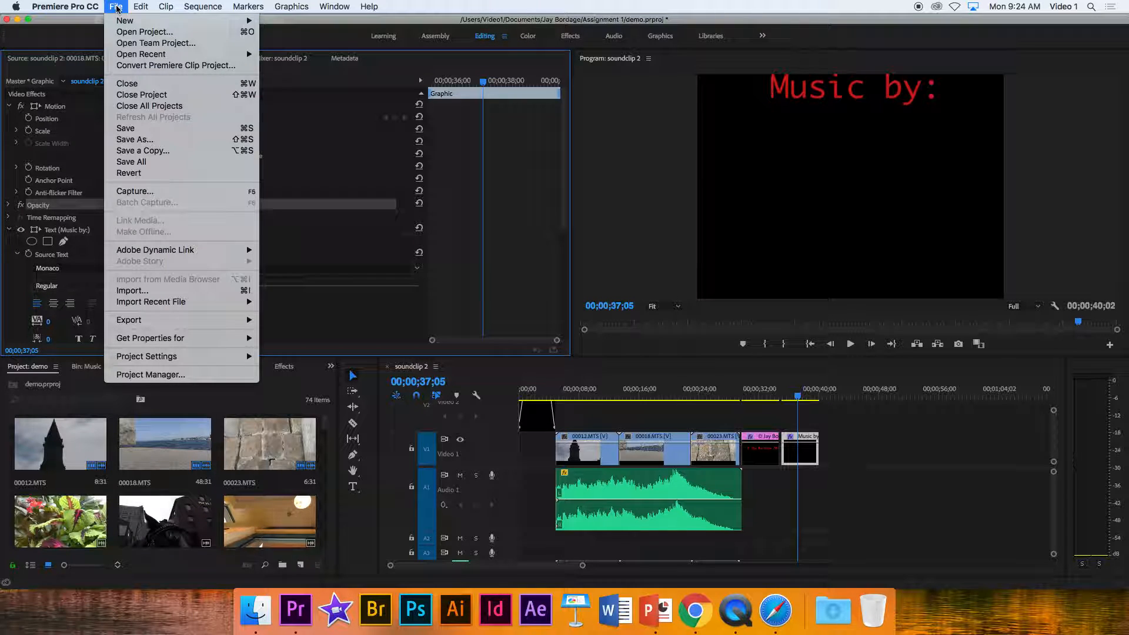
{"action": "mouse_move", "coordinate": [159, 324]}
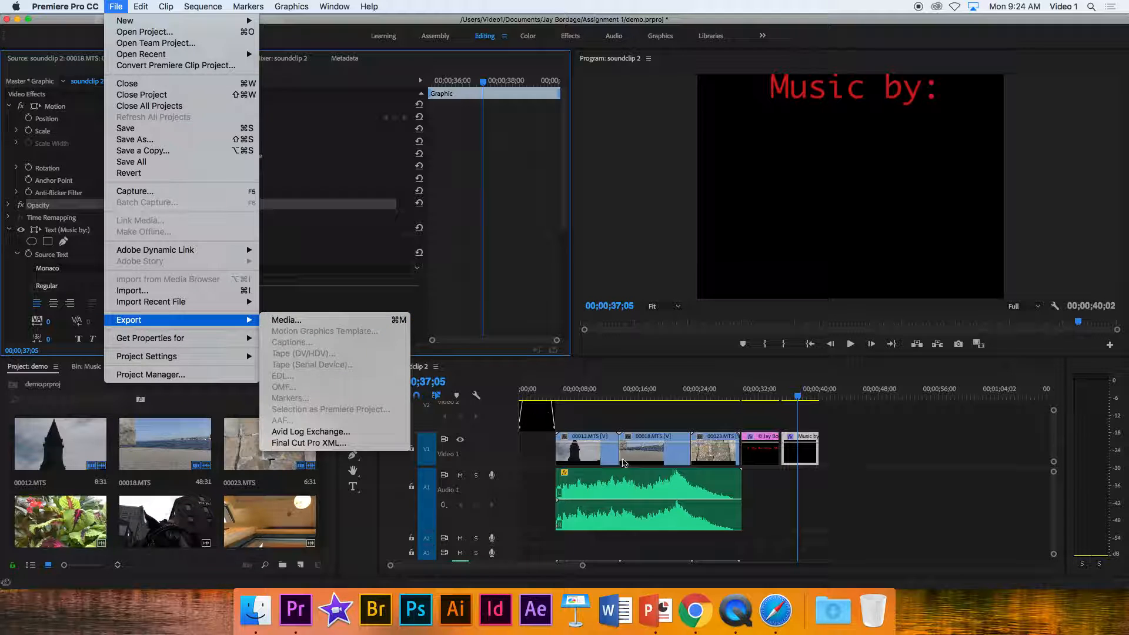
{"action": "left_click", "coordinate": [585, 464]}
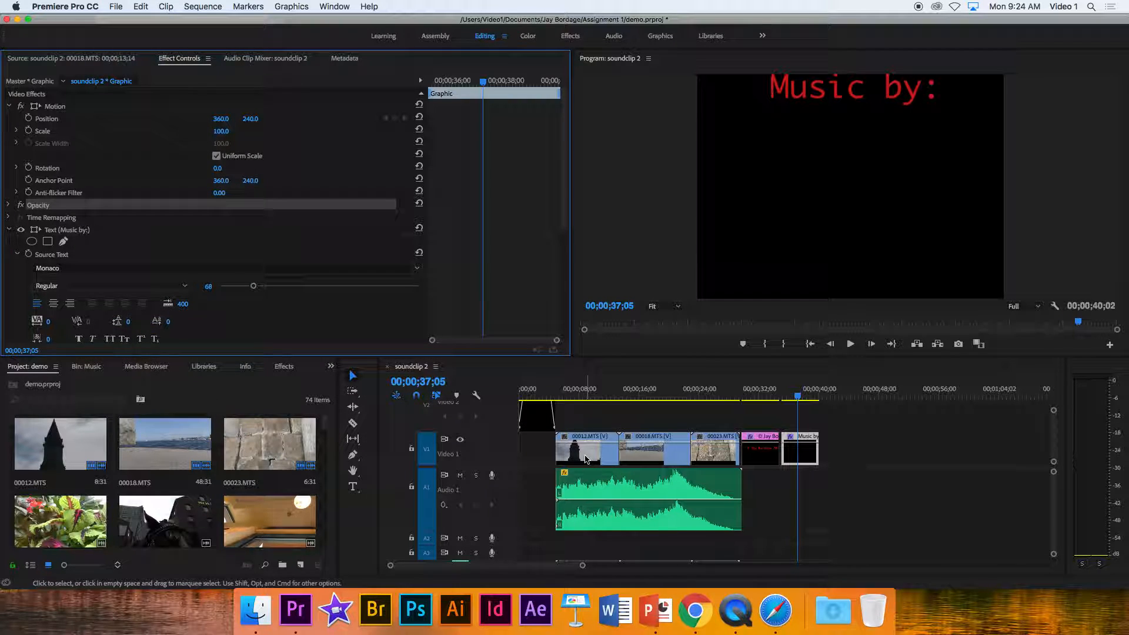
- Select the 00012.MTS clip in the timeline and open the media export settings for the soundclip 2 sequence
{"action": "left_click", "coordinate": [586, 461]}
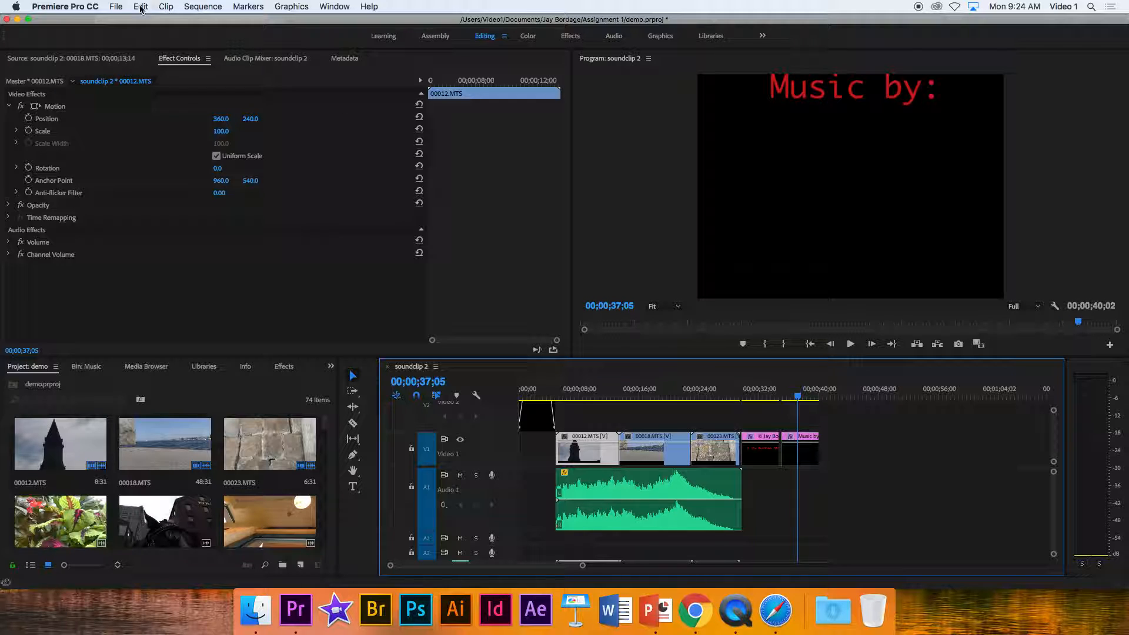
{"action": "left_click", "coordinate": [119, 7]}
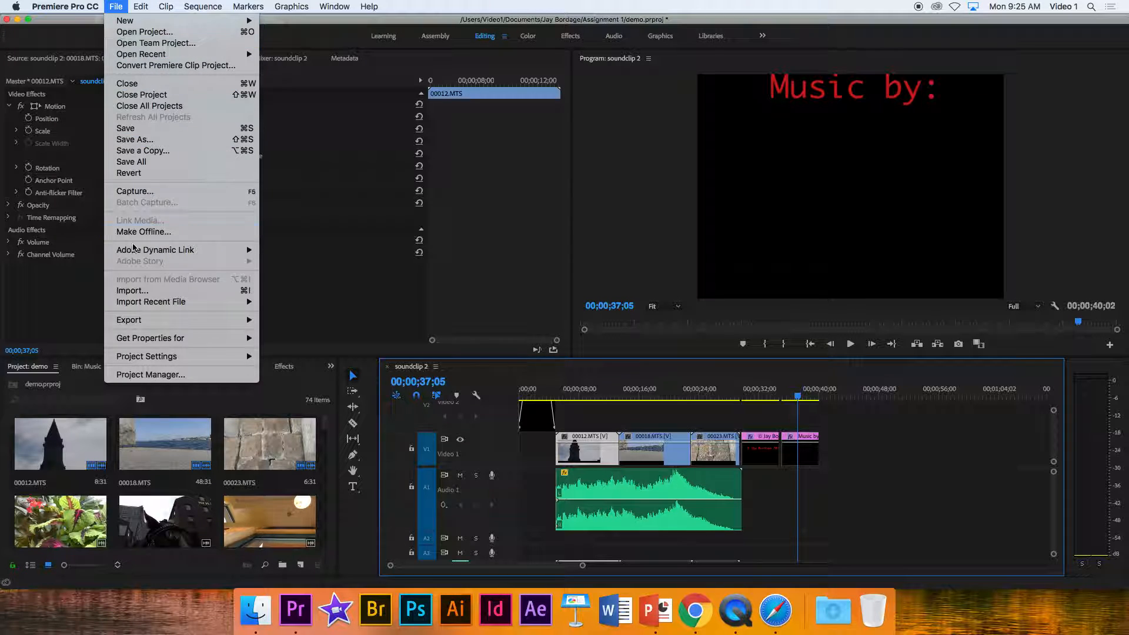
{"action": "mouse_move", "coordinate": [141, 322]}
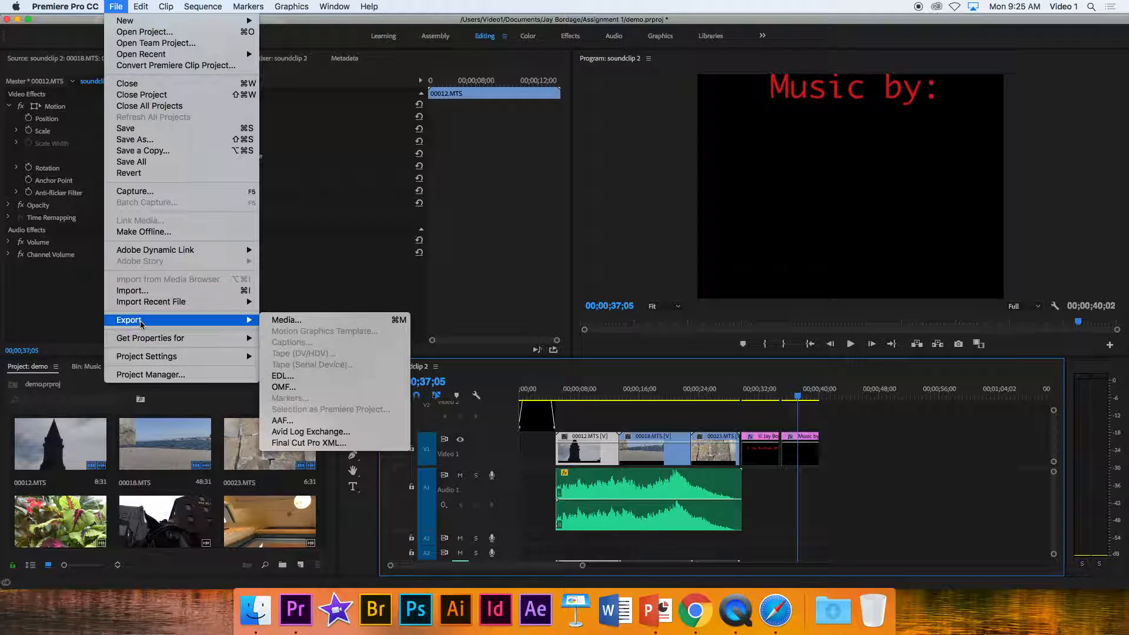
{"action": "left_click", "coordinate": [298, 321]}
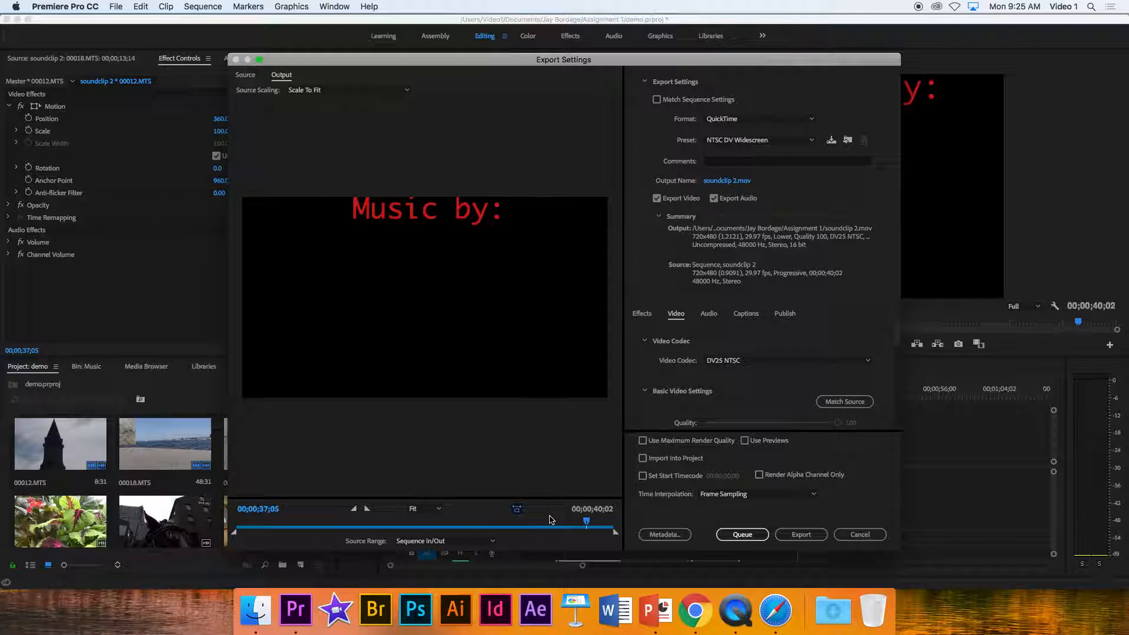
- Try trimming the end of the export range to a duration of 00;00;33;11, and restore the full sequence length
{"action": "left_click_drag", "start_coordinate": [586, 523], "coordinate": [576, 558]}
{"action": "left_click_drag", "start_coordinate": [615, 535], "coordinate": [553, 535]}
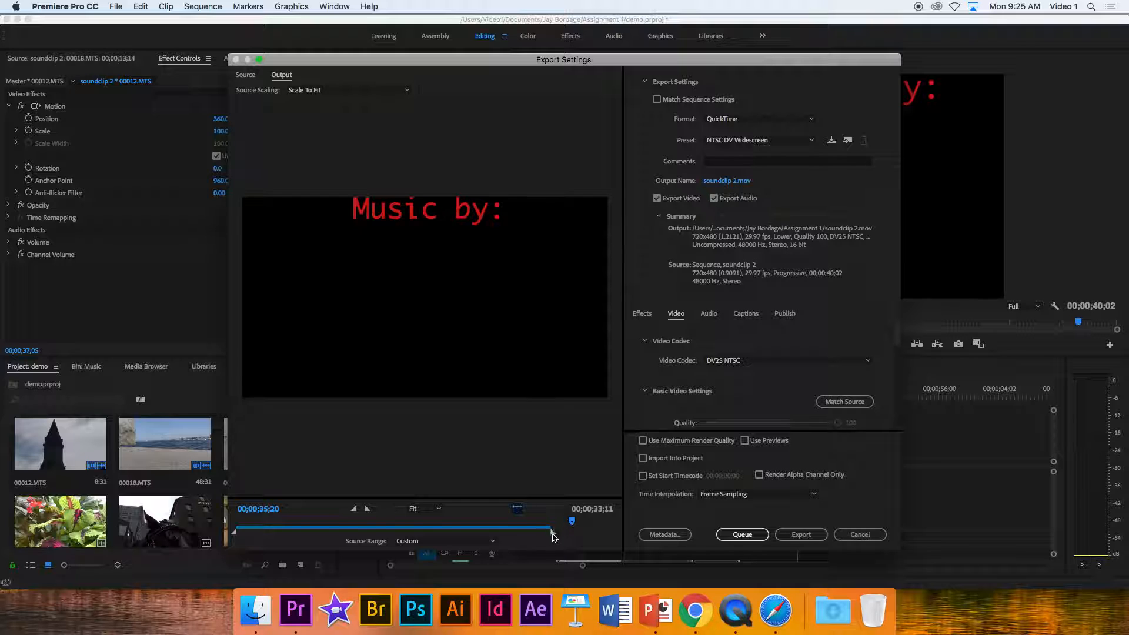
{"action": "left_click_drag", "start_coordinate": [553, 536], "coordinate": [634, 536]}
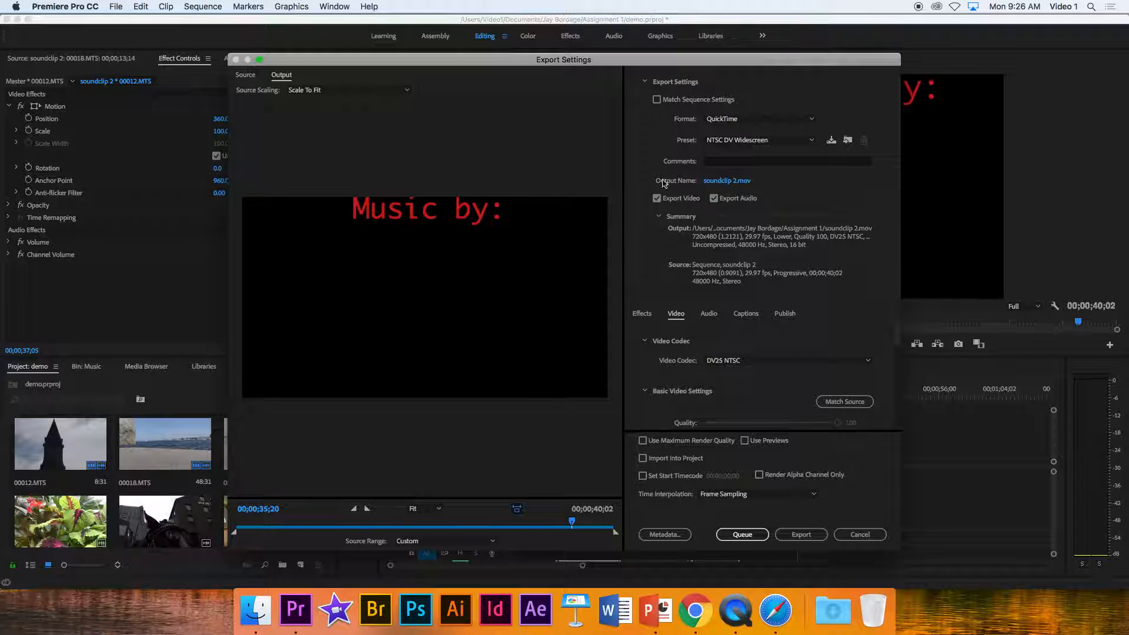
- Match the export to the sequence settings and choose the Assignment 1 folder inside the student's Documents folder as output location
{"action": "left_click", "coordinate": [657, 100]}
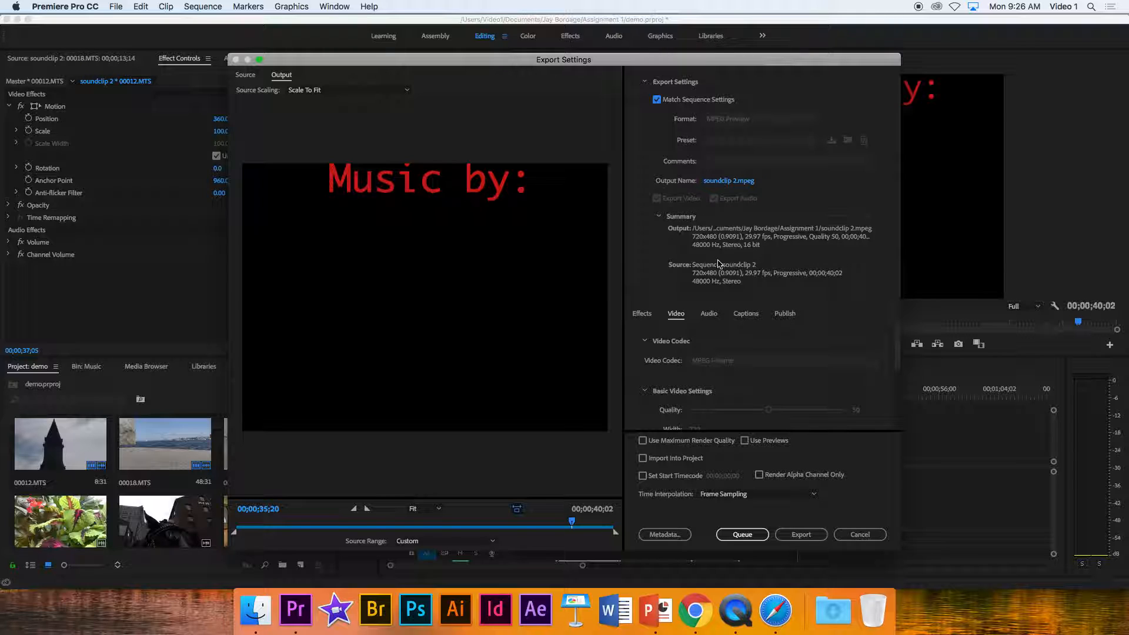
{"action": "left_click", "coordinate": [723, 182]}
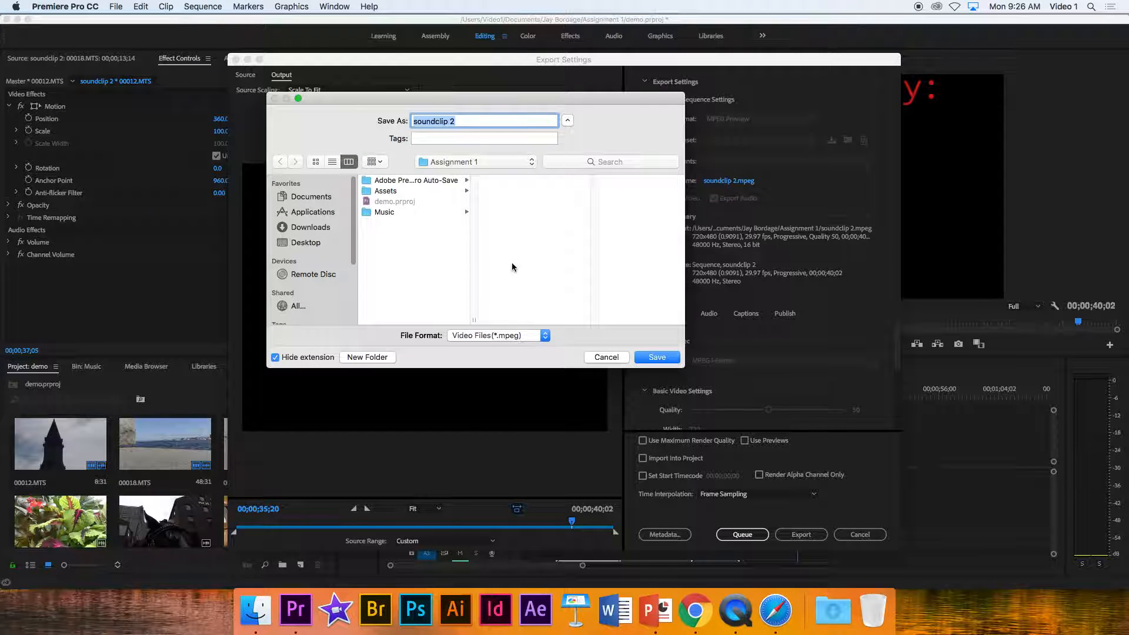
{"action": "left_click", "coordinate": [313, 200]}
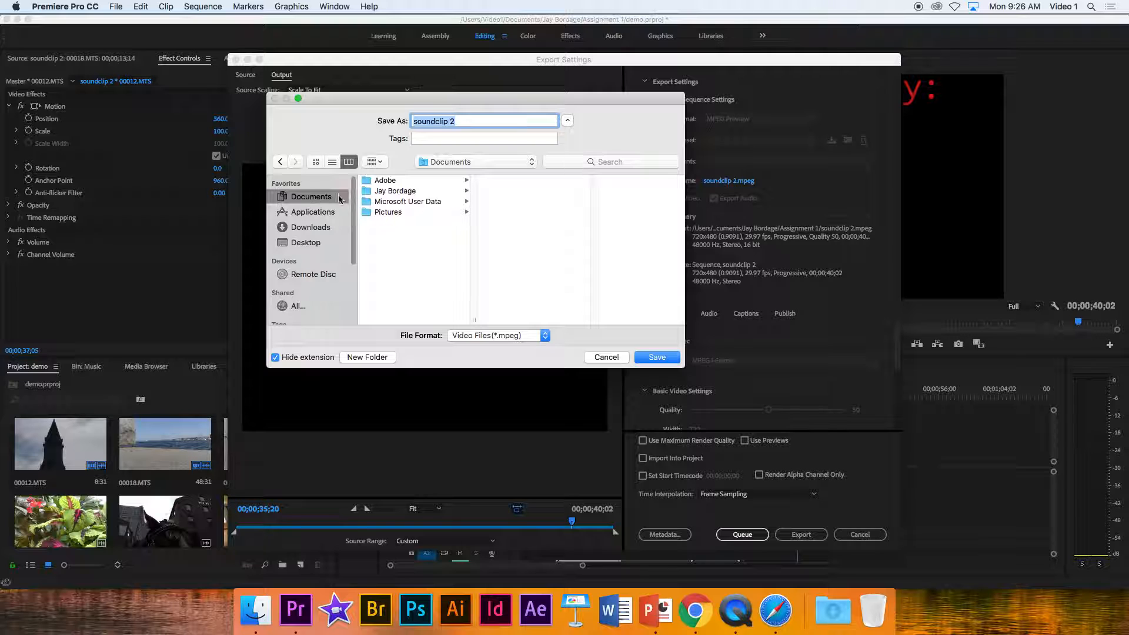
{"action": "left_click", "coordinate": [385, 192]}
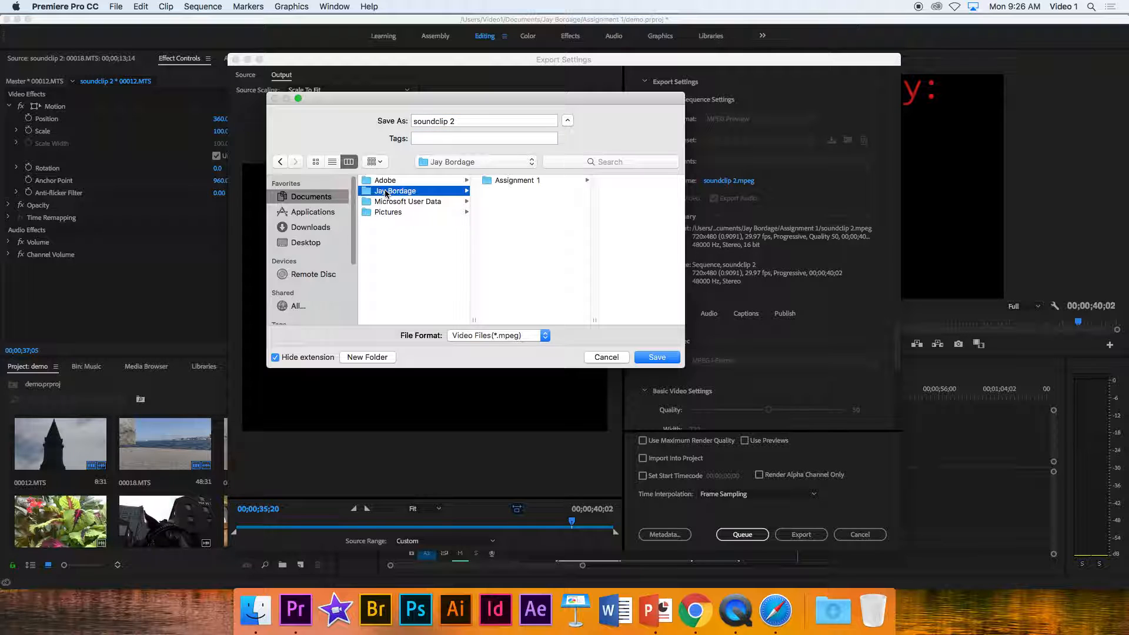
{"action": "left_click", "coordinate": [523, 183]}
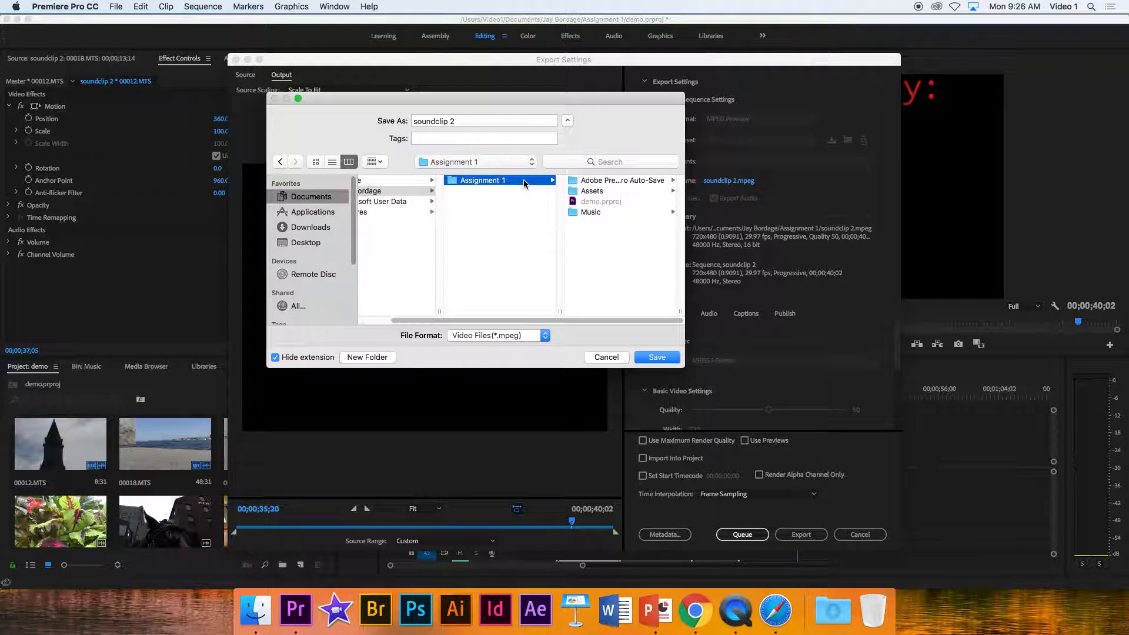
- Name the output file with the student's surname followed by "_video1_assignment 1" and export the sequence
{"action": "triple_click", "coordinate": [457, 122]}
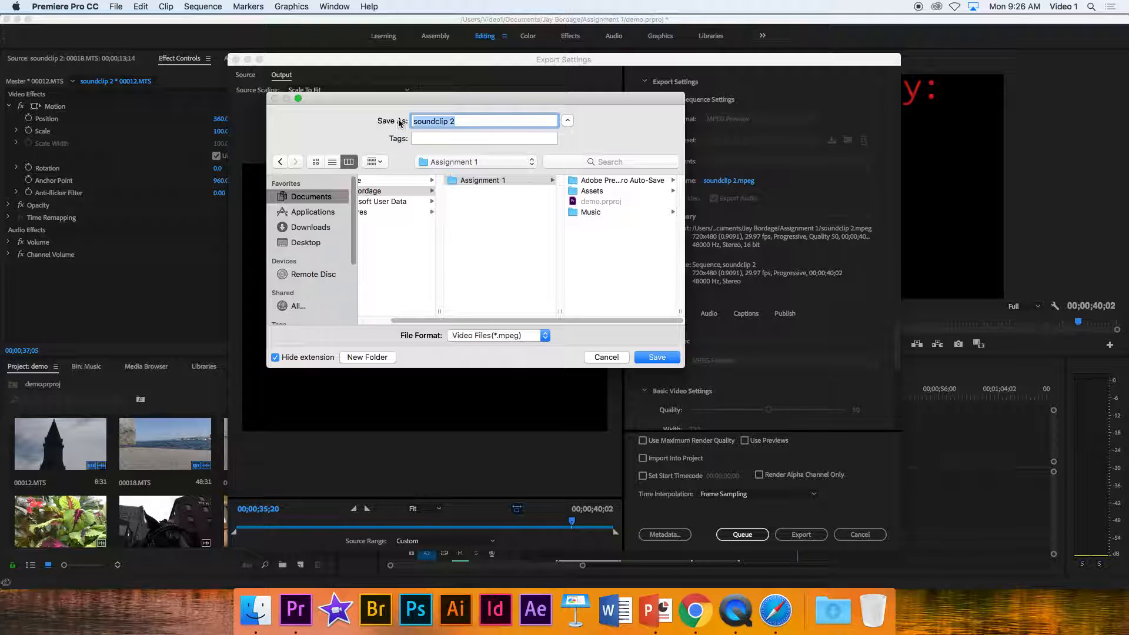
{"action": "type", "text": "bordage_vi"}
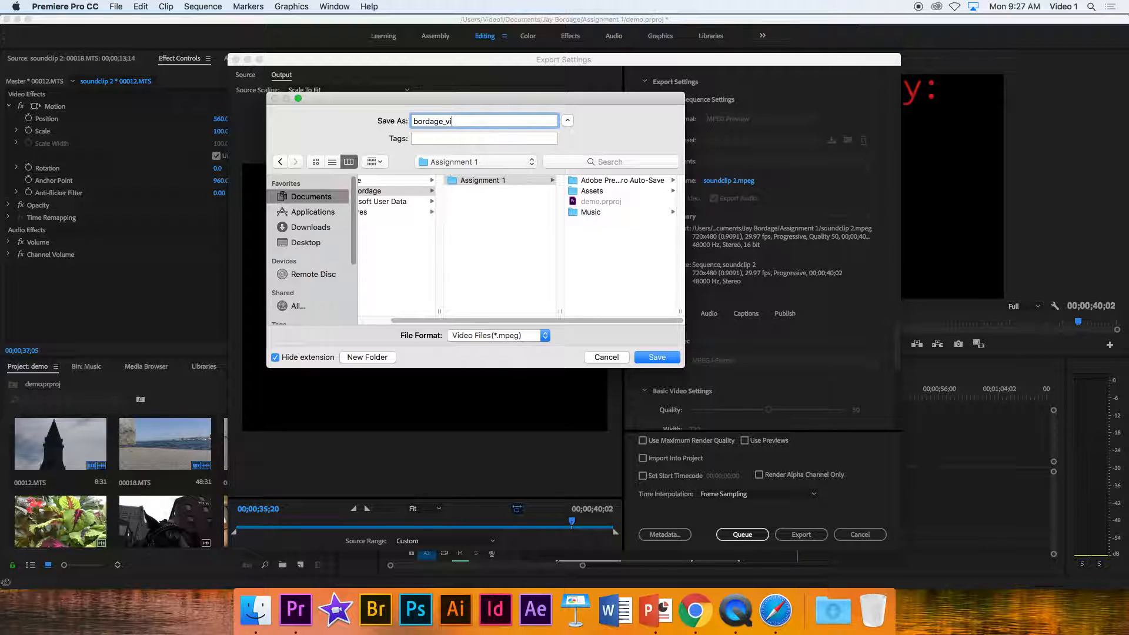
{"action": "type", "text": "o1_assignment 1"}
{"action": "left_click", "coordinate": [645, 360]}
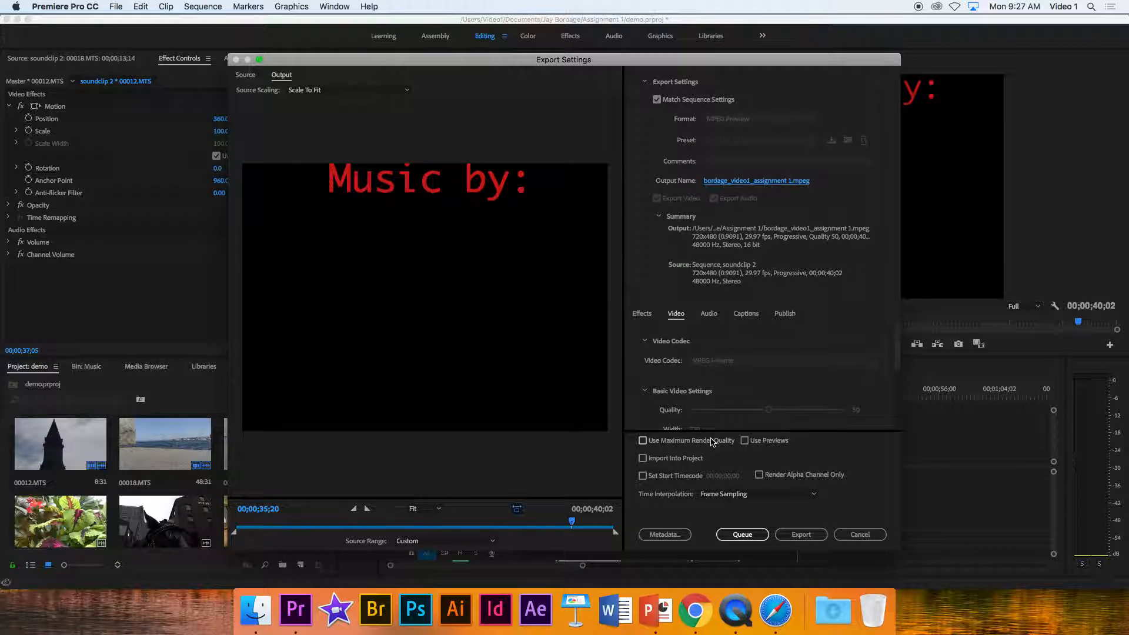
{"action": "left_click", "coordinate": [800, 534]}
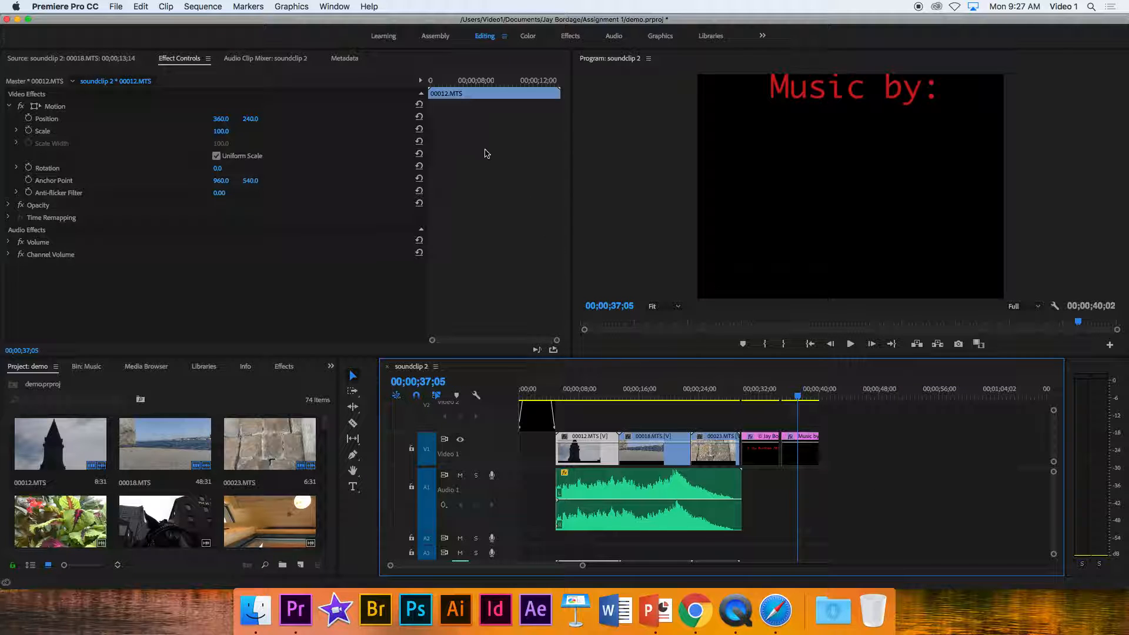
- Switch to the Finder window showing Assignment 1 and open the exported mpeg file in QuickTime Player
{"action": "left_click_drag", "start_coordinate": [419, 19], "coordinate": [420, 256]}
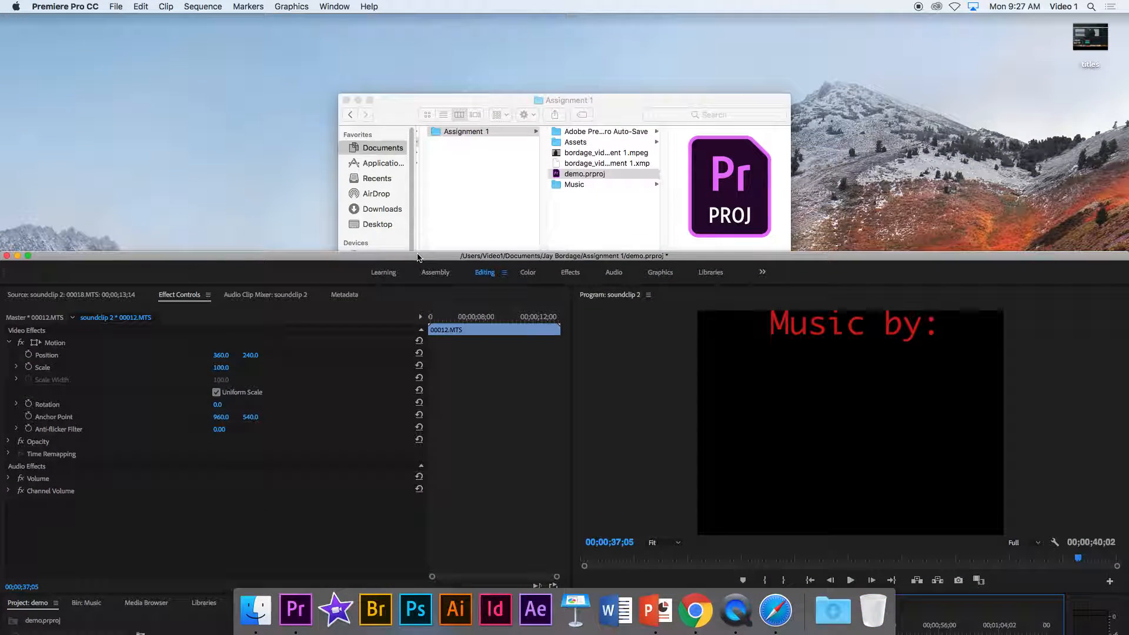
{"action": "left_click", "coordinate": [581, 190]}
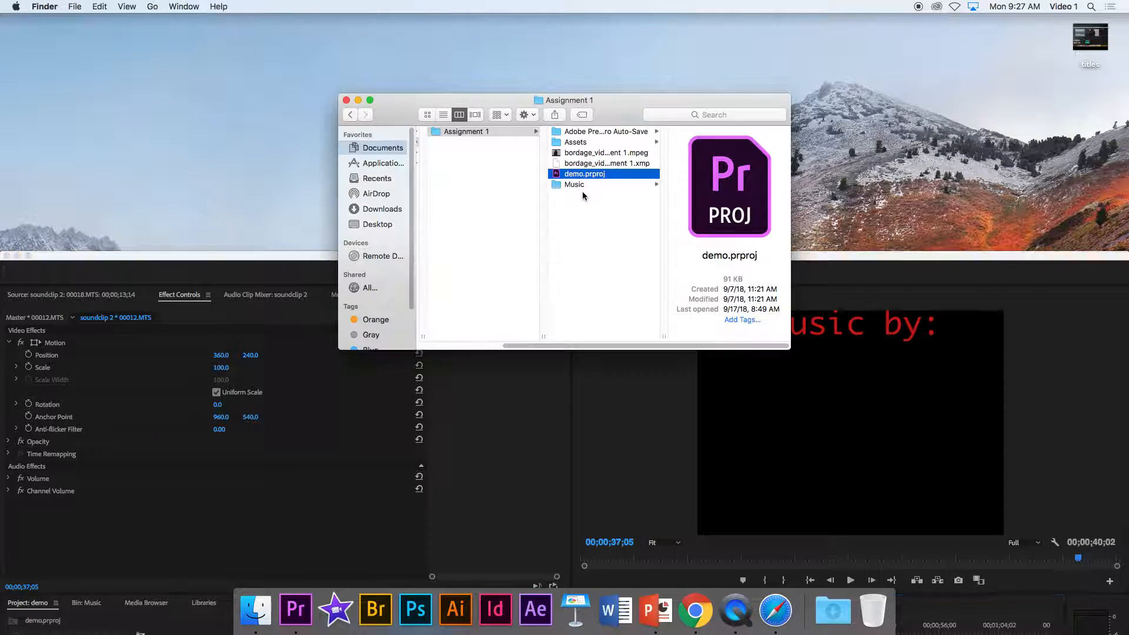
{"action": "left_click", "coordinate": [569, 155]}
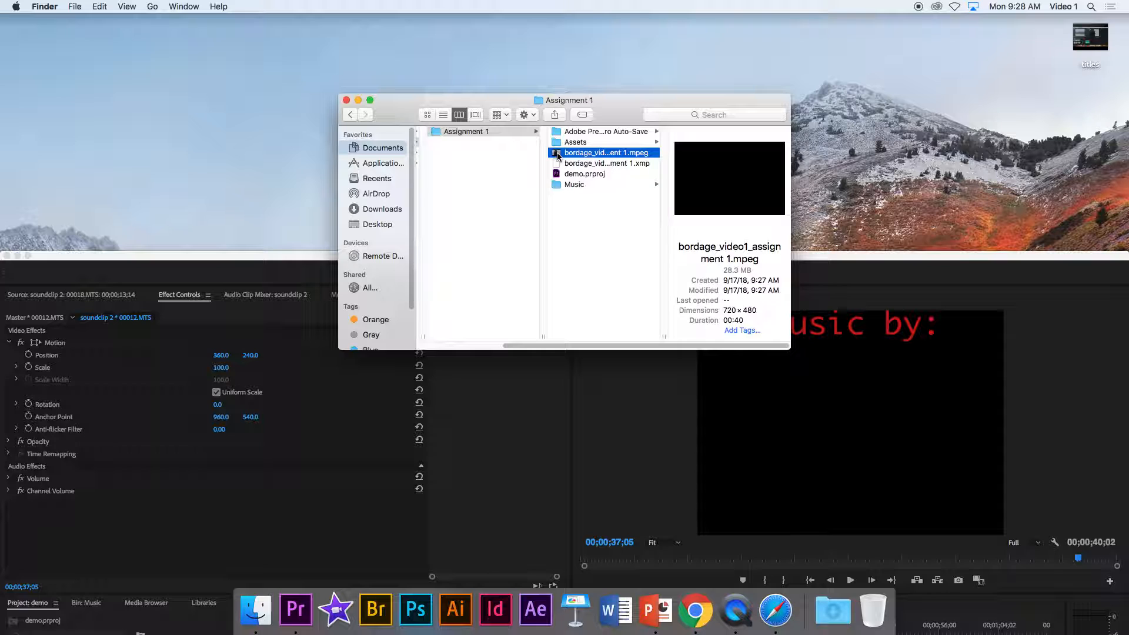
{"action": "double_click", "coordinate": [559, 154]}
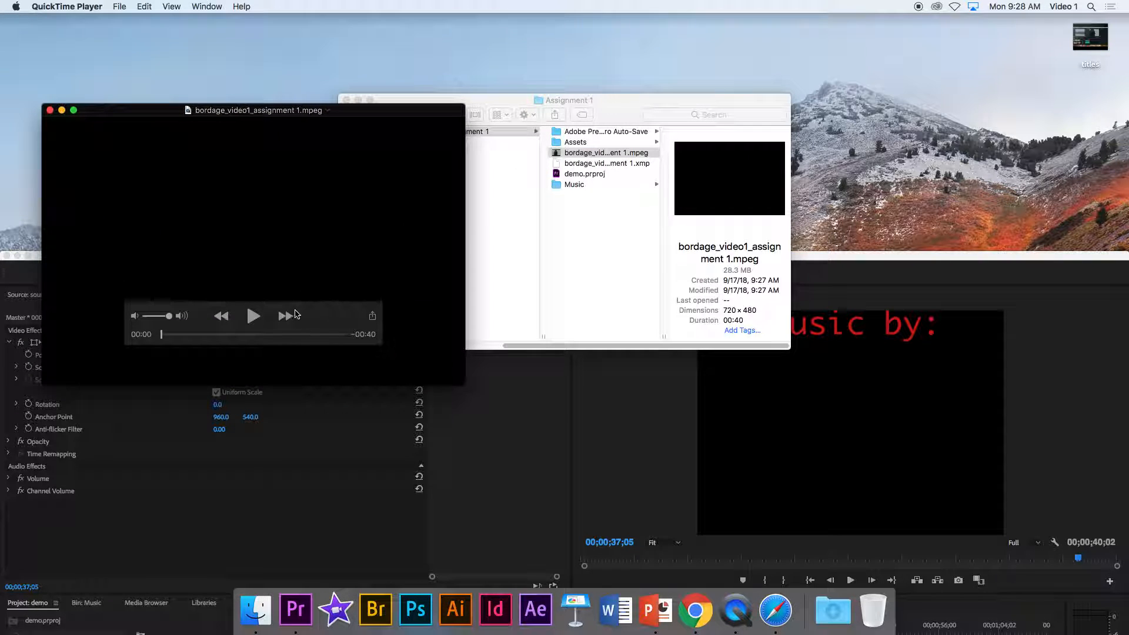
- Check the exported movie by playing it full screen and skipping to its end, and close the player
{"action": "left_click", "coordinate": [250, 318]}
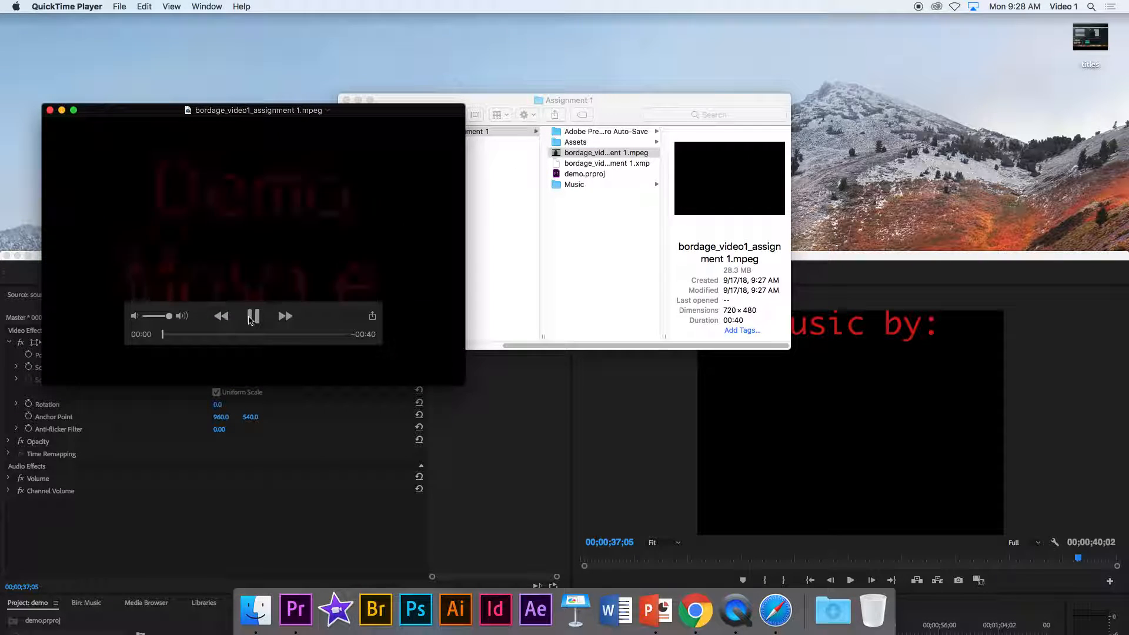
{"action": "left_click", "coordinate": [252, 318]}
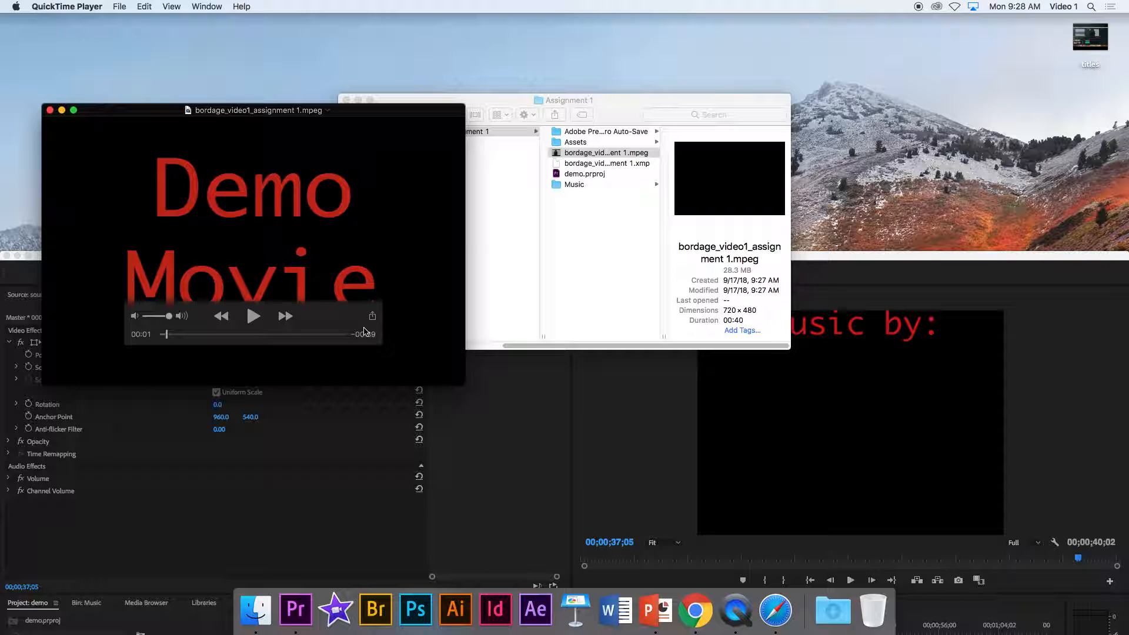
{"action": "key", "text": "ctrl+super+f"}
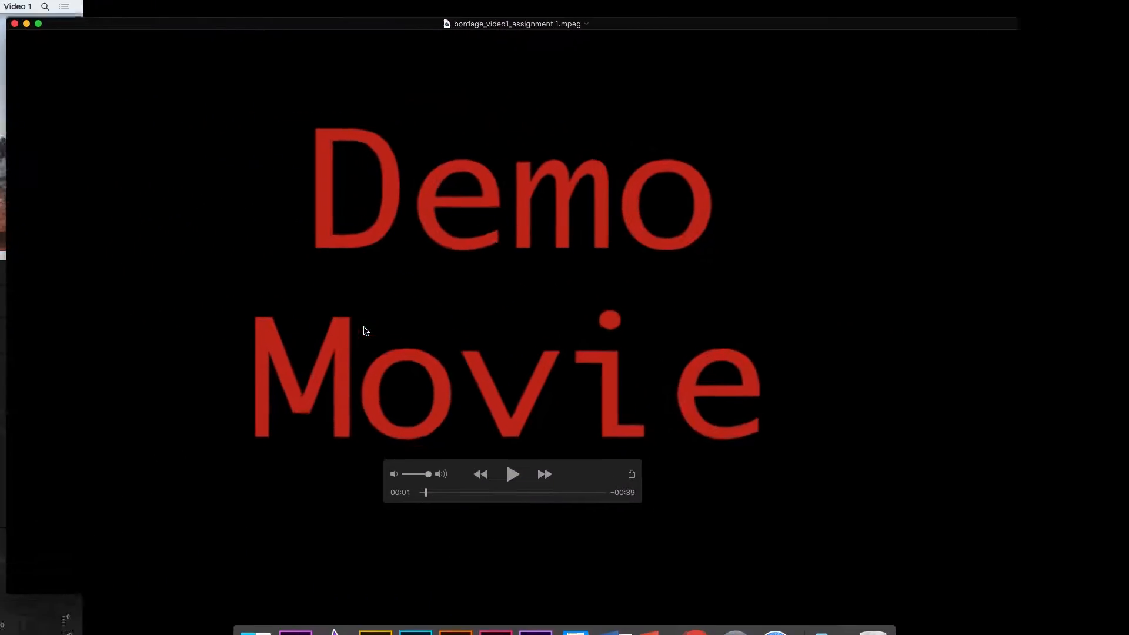
{"action": "left_click", "coordinate": [564, 506]}
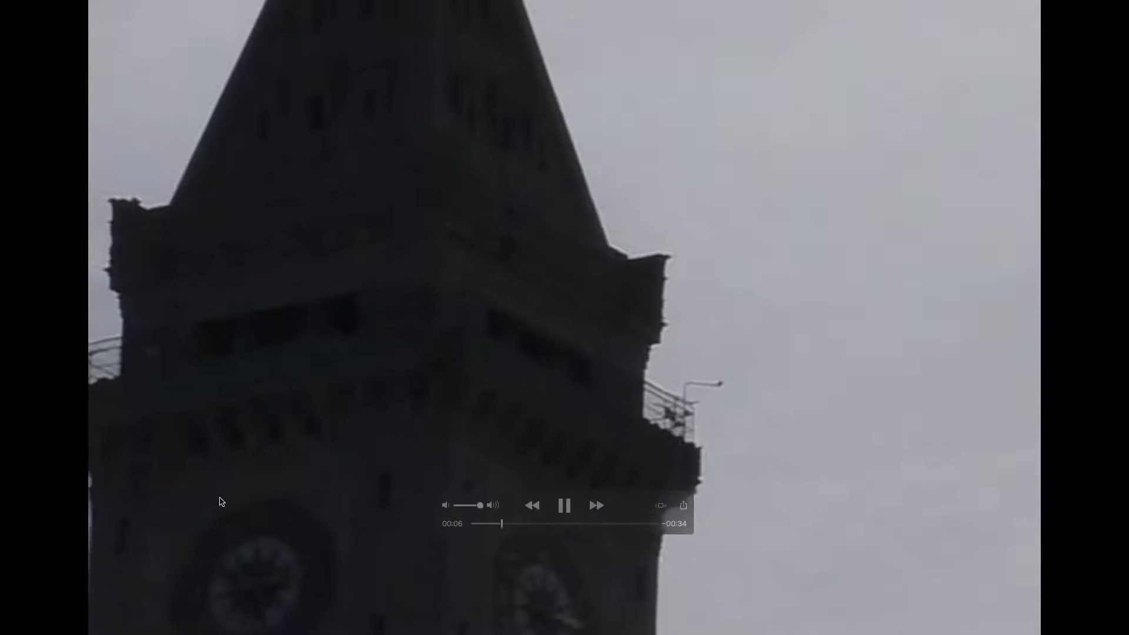
{"action": "left_click", "coordinate": [565, 507]}
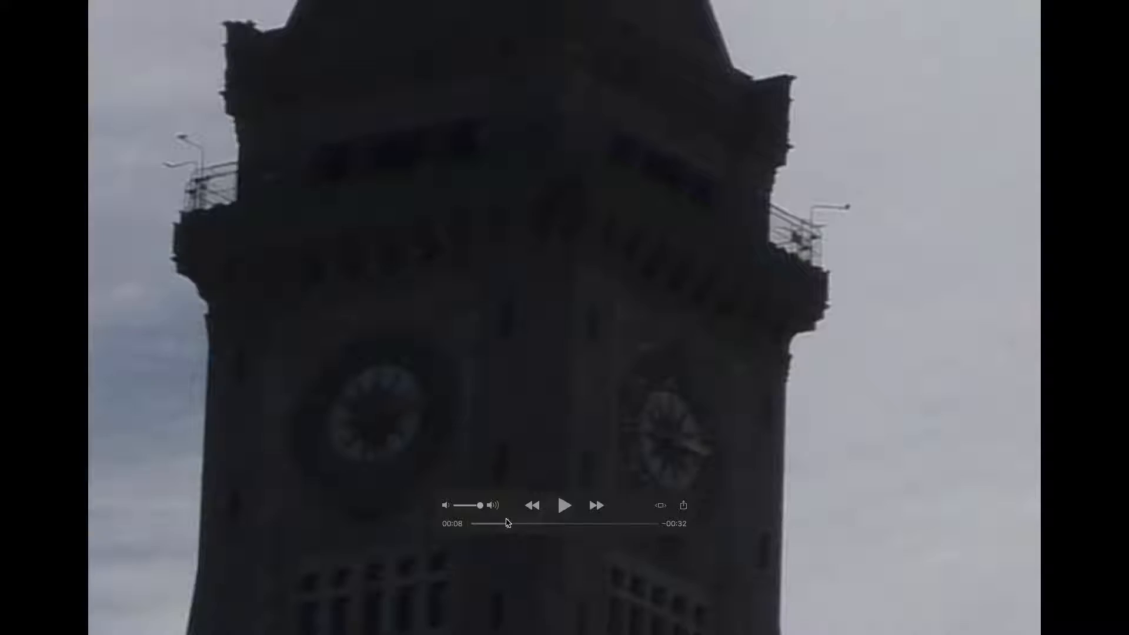
{"action": "left_click_drag", "start_coordinate": [509, 526], "coordinate": [668, 528]}
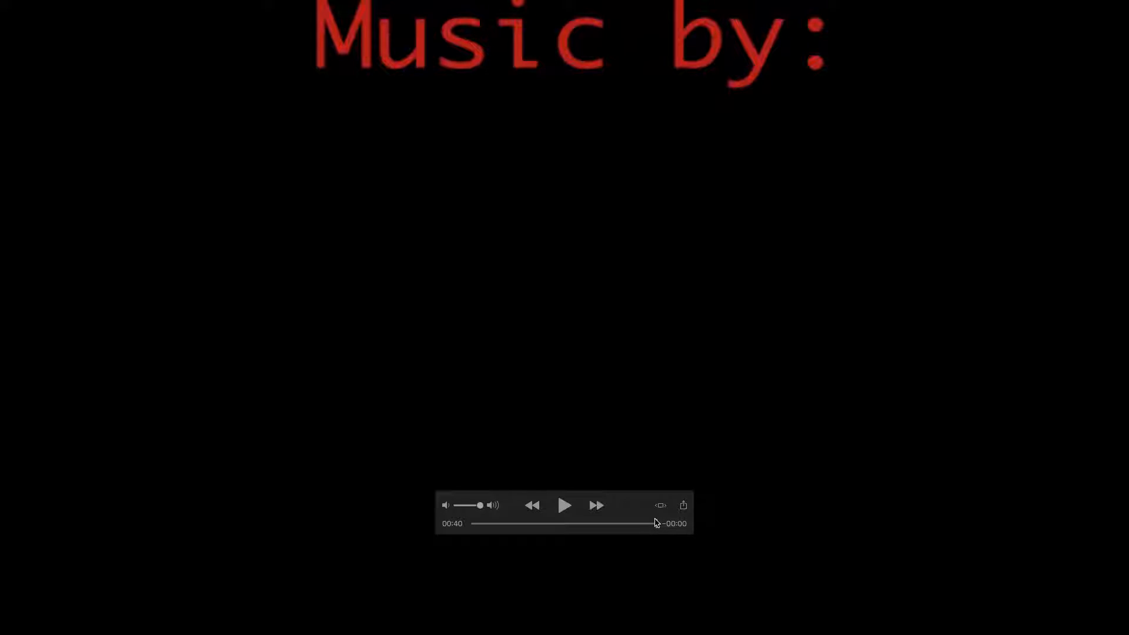
{"action": "key", "text": "Escape"}
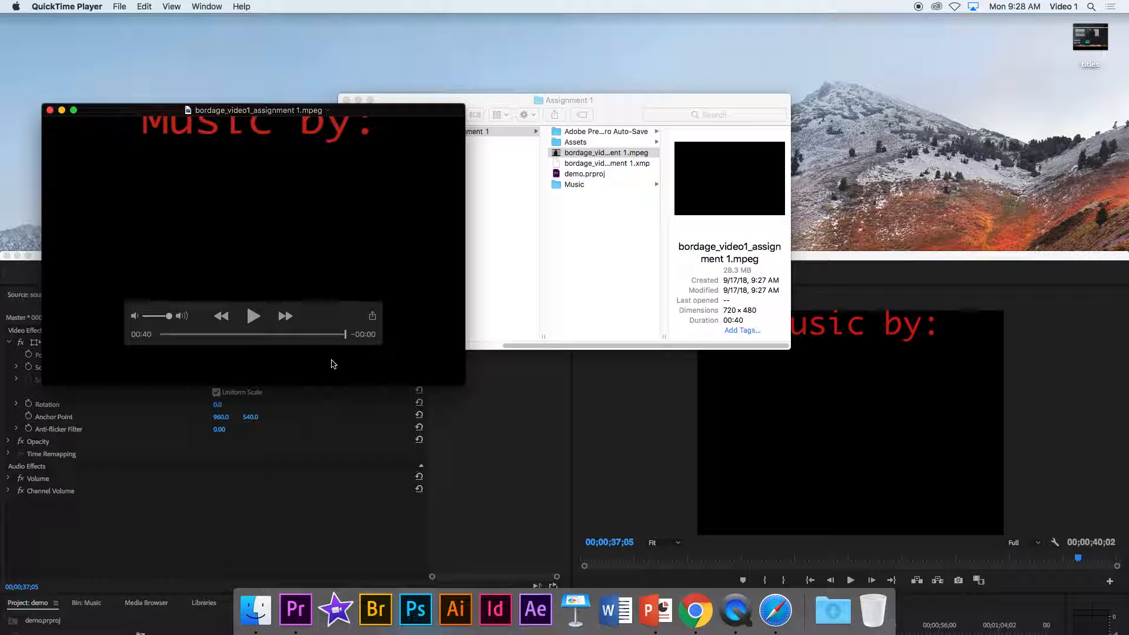
{"action": "left_click", "coordinate": [50, 110]}
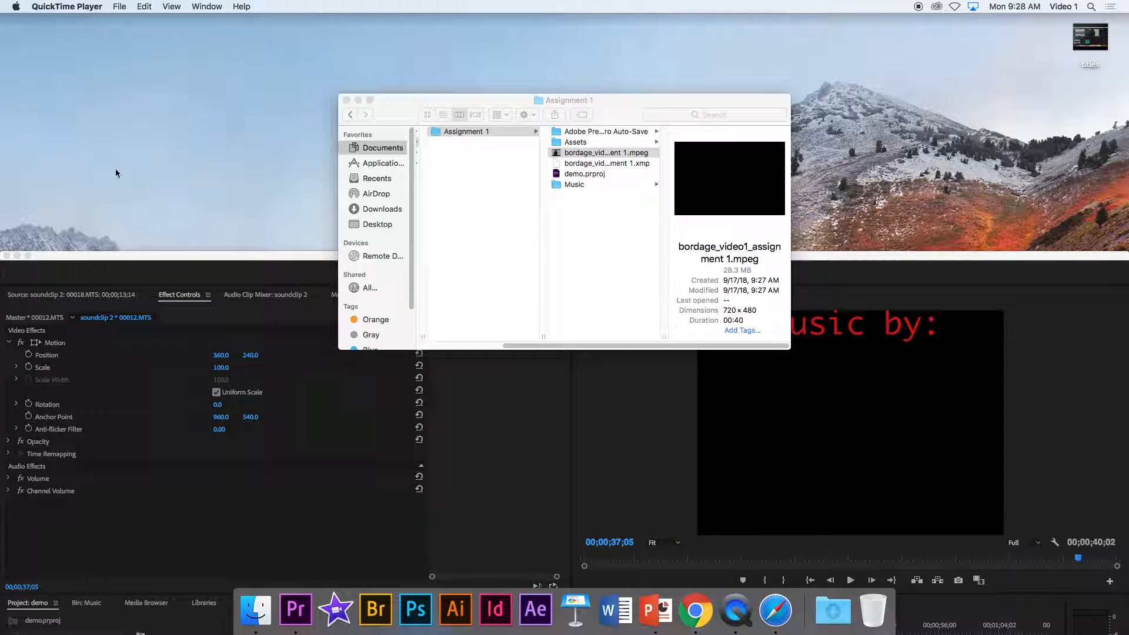
- Return to Premiere Pro, restore its window over the desktop, and zoom out the soundclip 2 timeline
{"action": "left_click", "coordinate": [195, 257]}
{"action": "left_click_drag", "start_coordinate": [196, 257], "coordinate": [199, 24]}
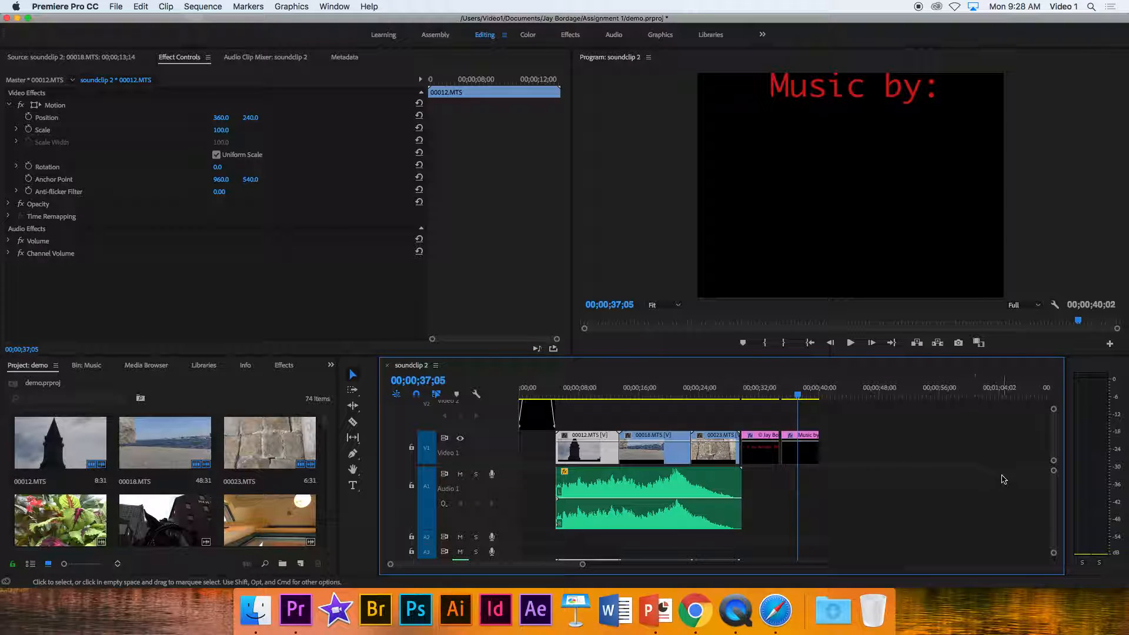
{"action": "mouse_move", "coordinate": [582, 565]}
{"action": "left_mouse_down"}
{"action": "mouse_move", "coordinate": [561, 563]}
{"action": "mouse_move", "coordinate": [691, 564]}
{"action": "left_mouse_up"}
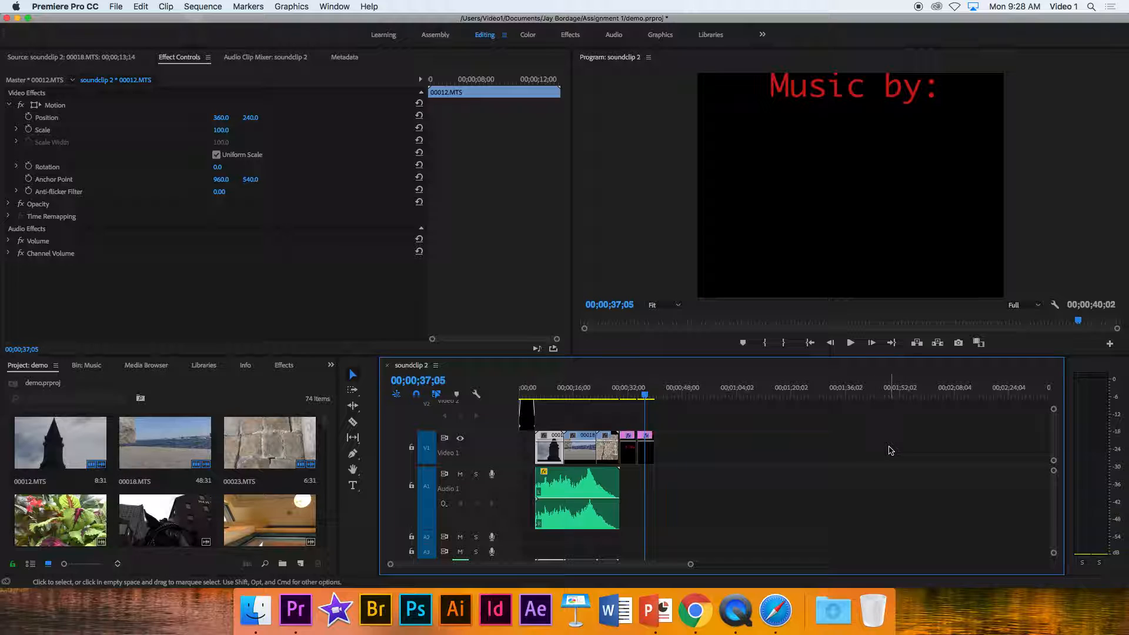
- Check the timeline beyond the last title for stray clips and inspect the end of the source range in the media export settings without exporting
{"action": "left_click_drag", "start_coordinate": [646, 397], "coordinate": [921, 425]}
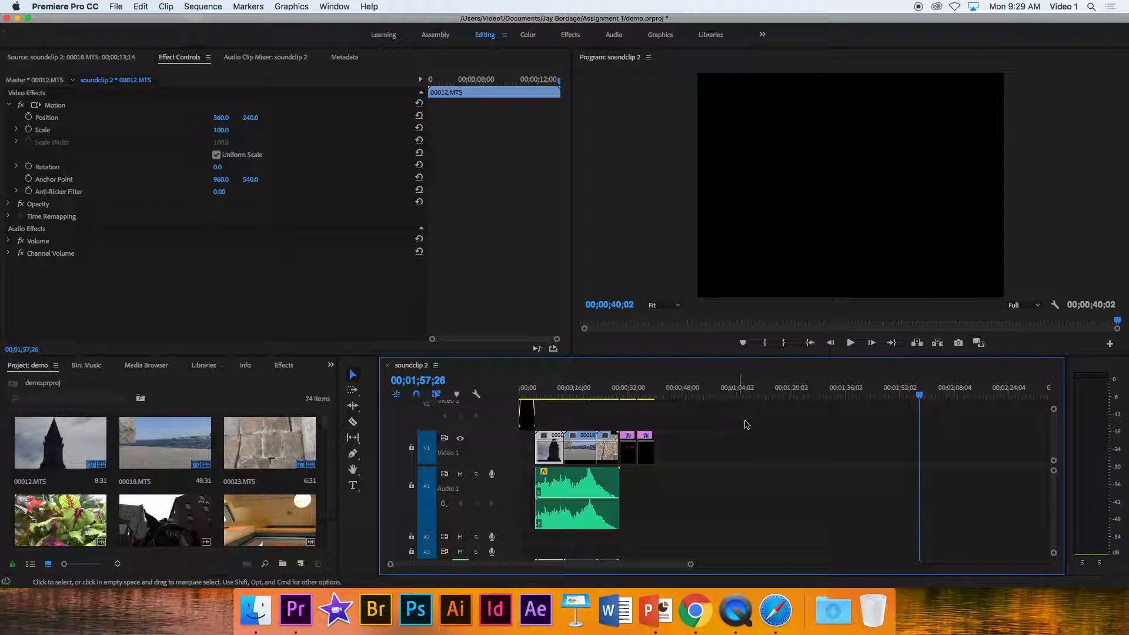
{"action": "left_click_drag", "start_coordinate": [1029, 415], "coordinate": [664, 526]}
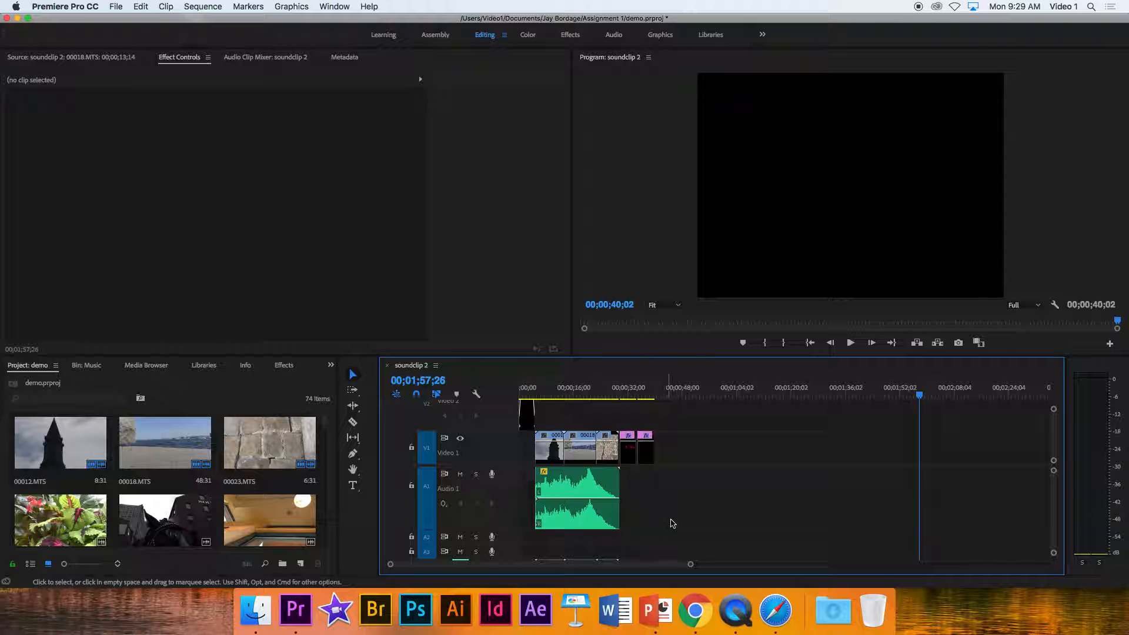
{"action": "left_click", "coordinate": [141, 6]}
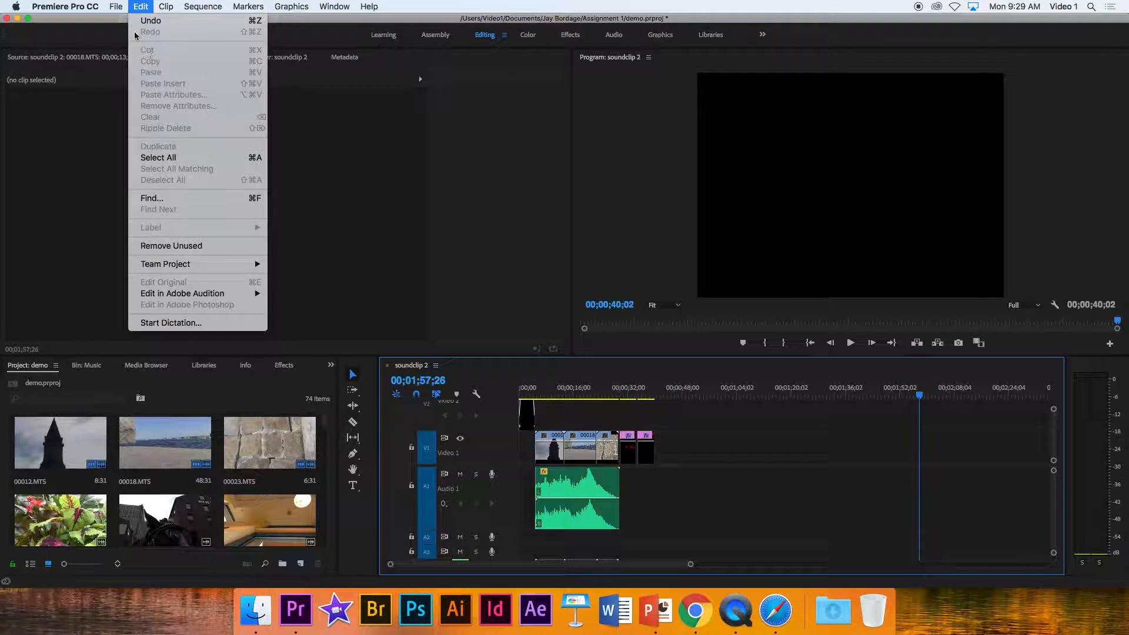
{"action": "mouse_move", "coordinate": [113, 7]}
{"action": "mouse_move", "coordinate": [149, 330]}
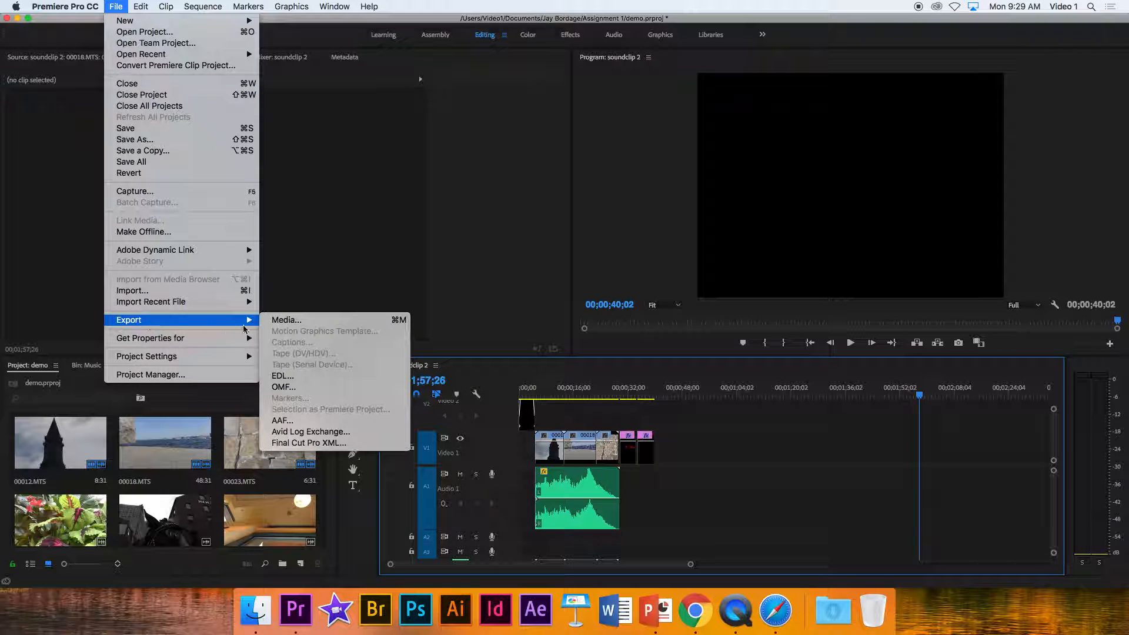
{"action": "left_click", "coordinate": [294, 321]}
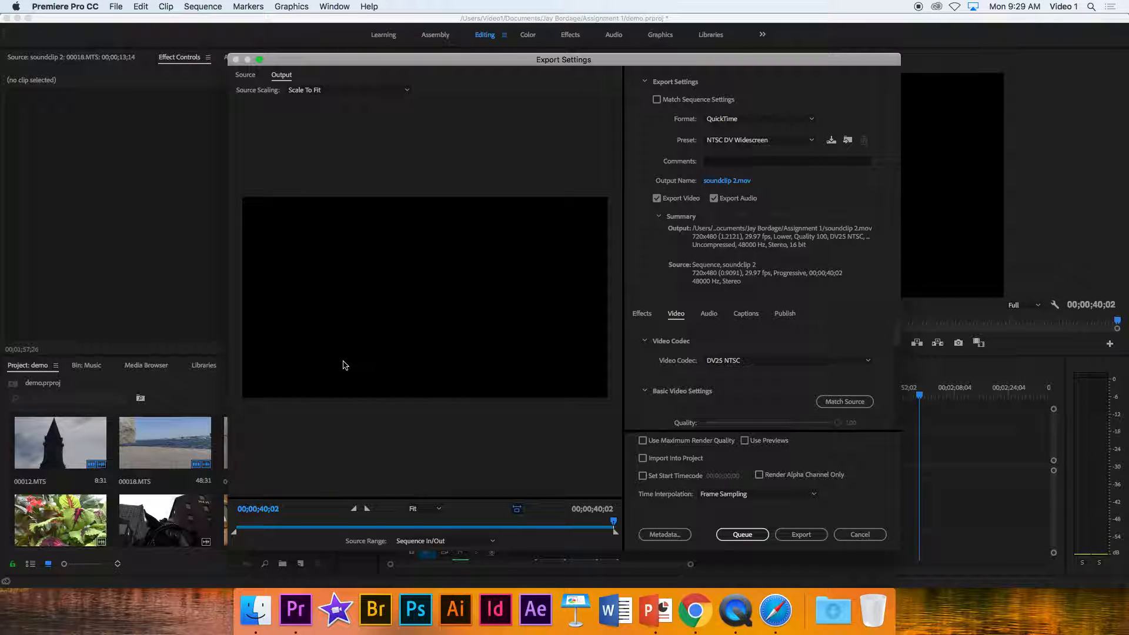
{"action": "mouse_move", "coordinate": [614, 523]}
{"action": "left_mouse_down"}
{"action": "mouse_move", "coordinate": [242, 526]}
{"action": "mouse_move", "coordinate": [615, 536]}
{"action": "left_mouse_up"}
{"action": "left_click", "coordinate": [855, 536]}
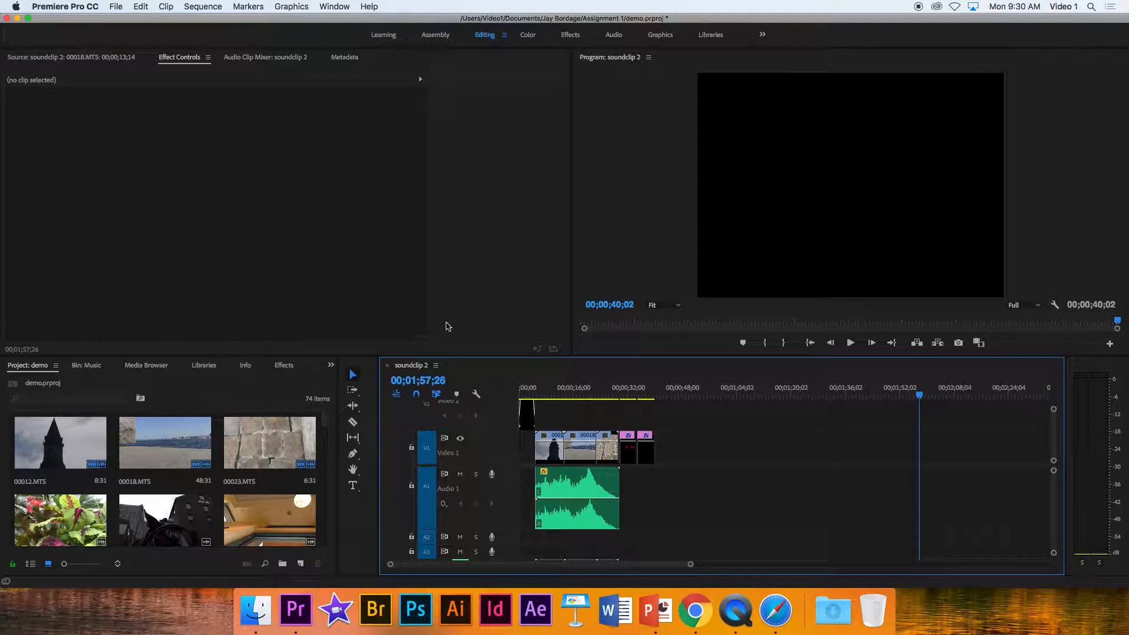
- Switch to QuickTime Player, quit it, and name the unsaved screen recording "export" for saving to the Desktop
{"action": "left_click_drag", "start_coordinate": [269, 24], "coordinate": [269, 46]}
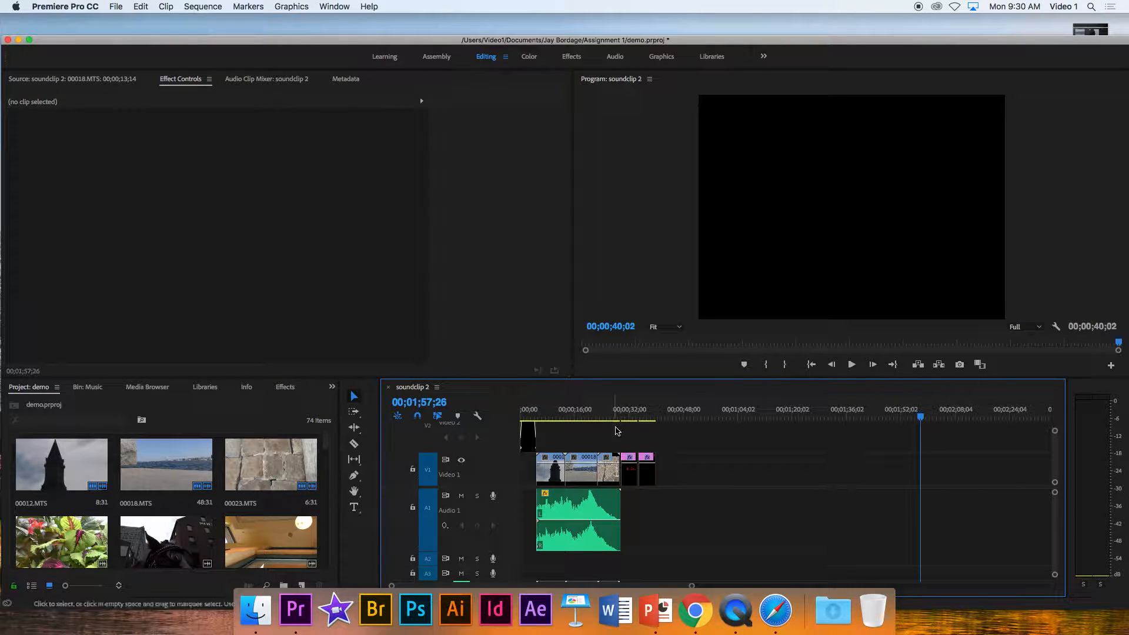
{"action": "left_click", "coordinate": [732, 605]}
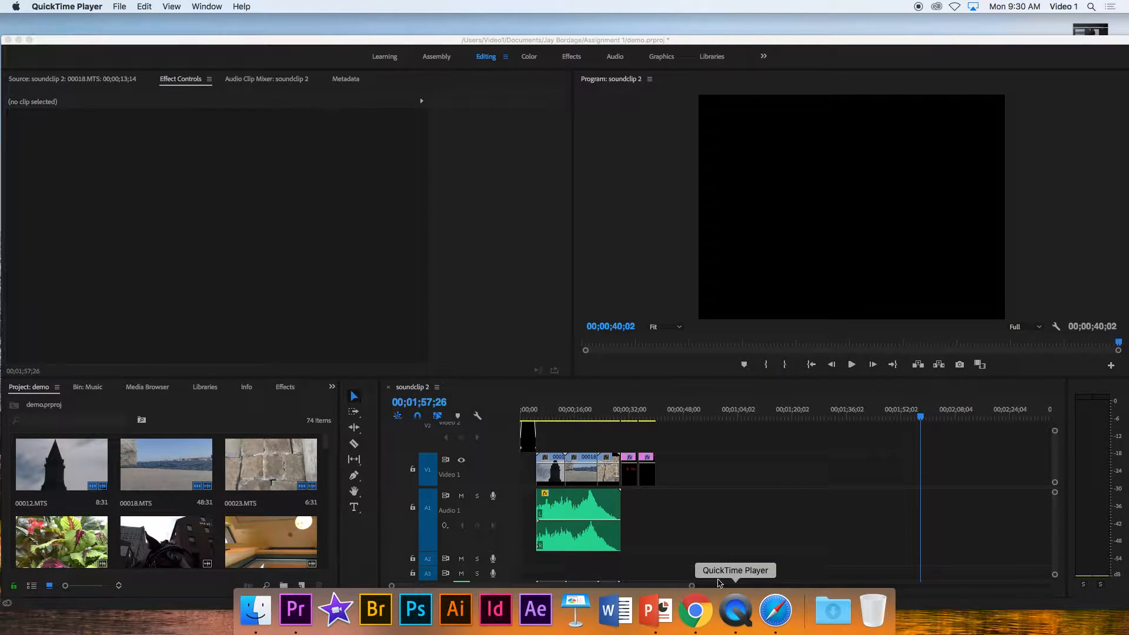
{"action": "left_click", "coordinate": [120, 7]}
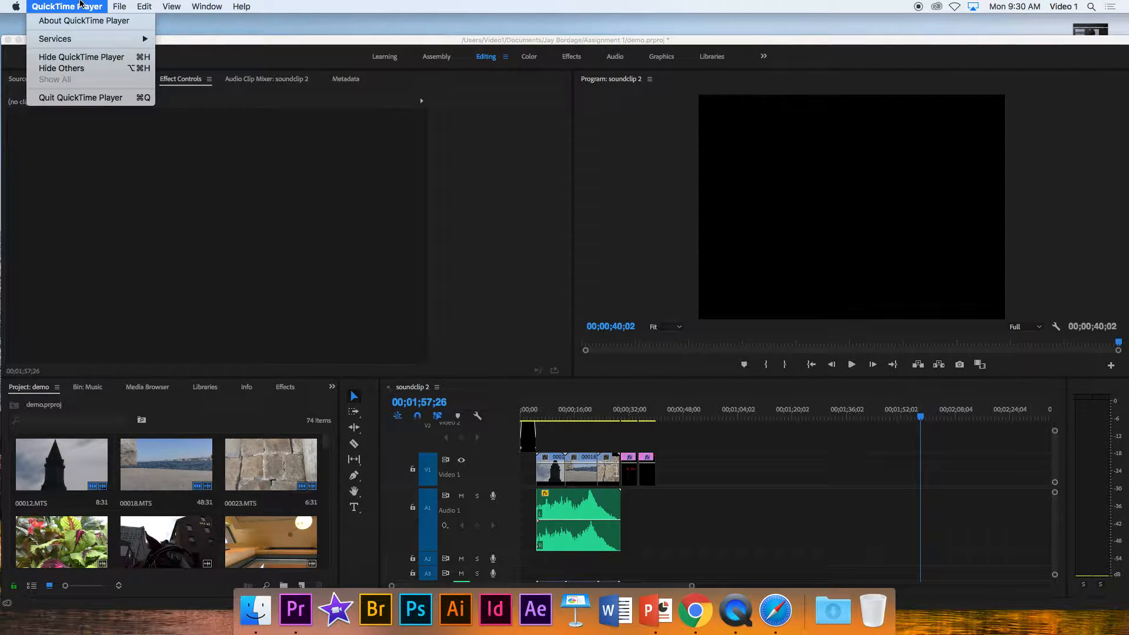
{"action": "left_click", "coordinate": [89, 100]}
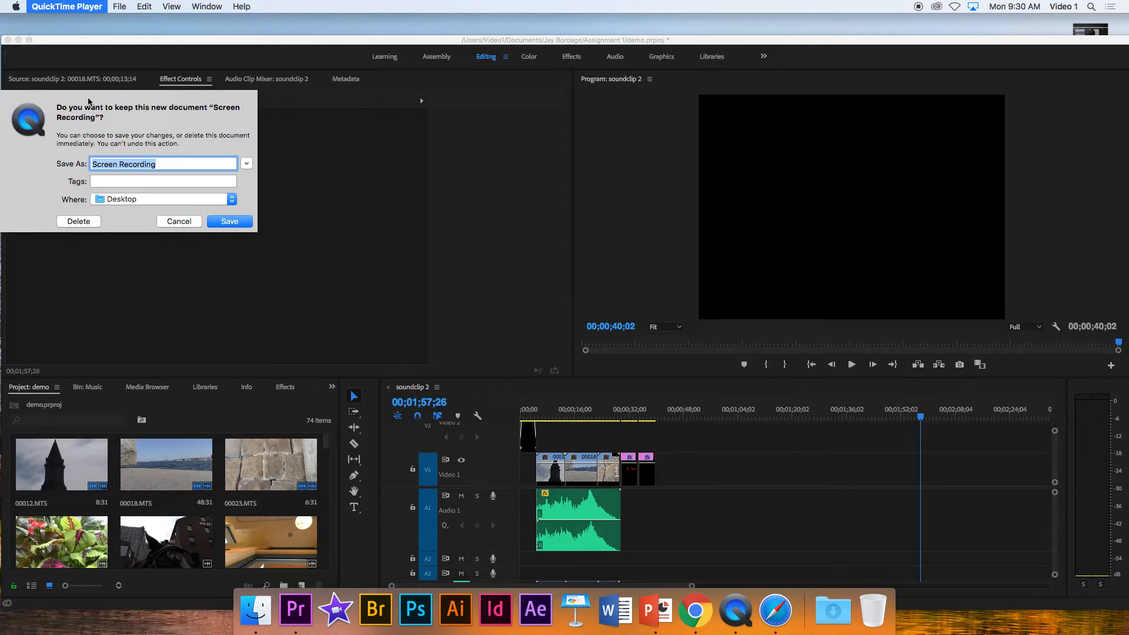
{"action": "type", "text": "export"}
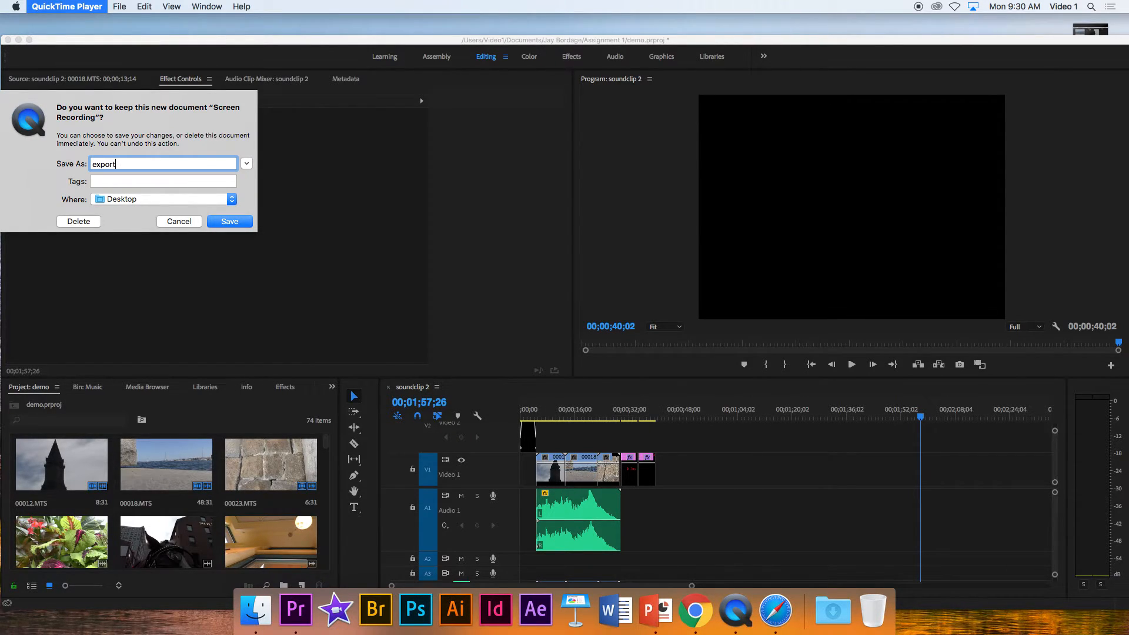